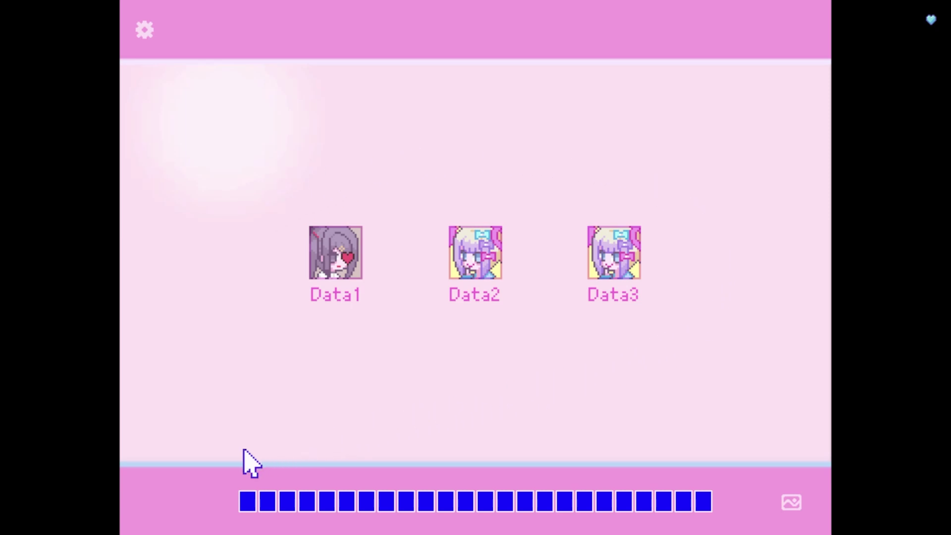
# Look through the My Pictures collection of folders.
pyautogui.moveTo(250, 501)
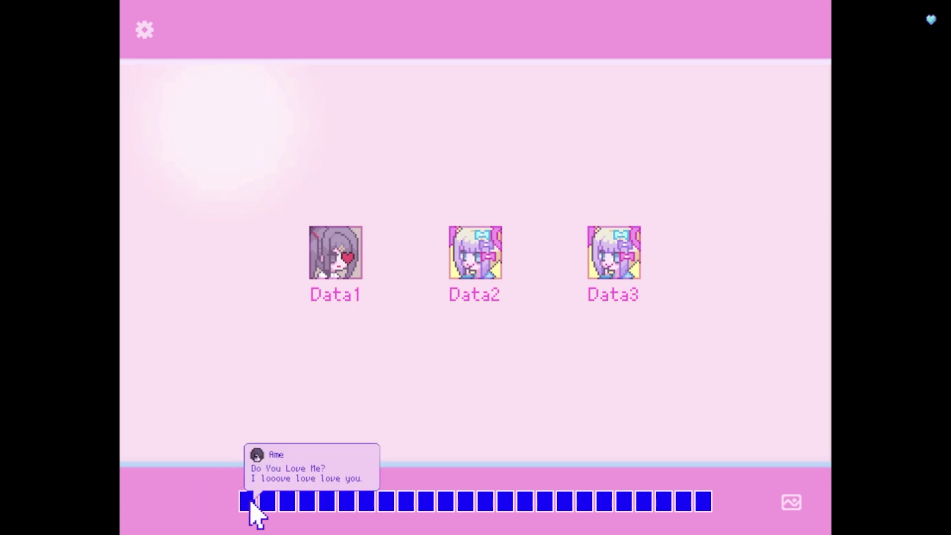
pyautogui.click(797, 505)
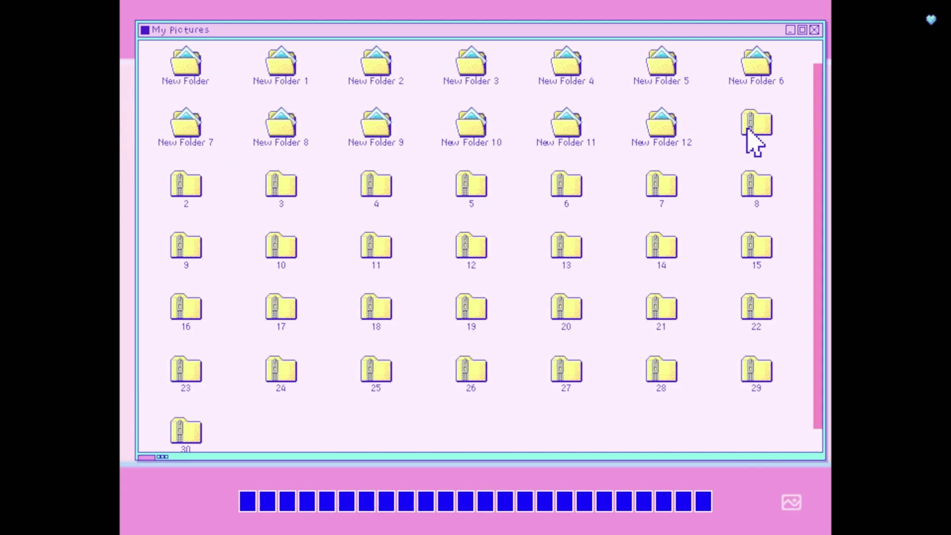
pyautogui.scroll(-1, 431, 191)
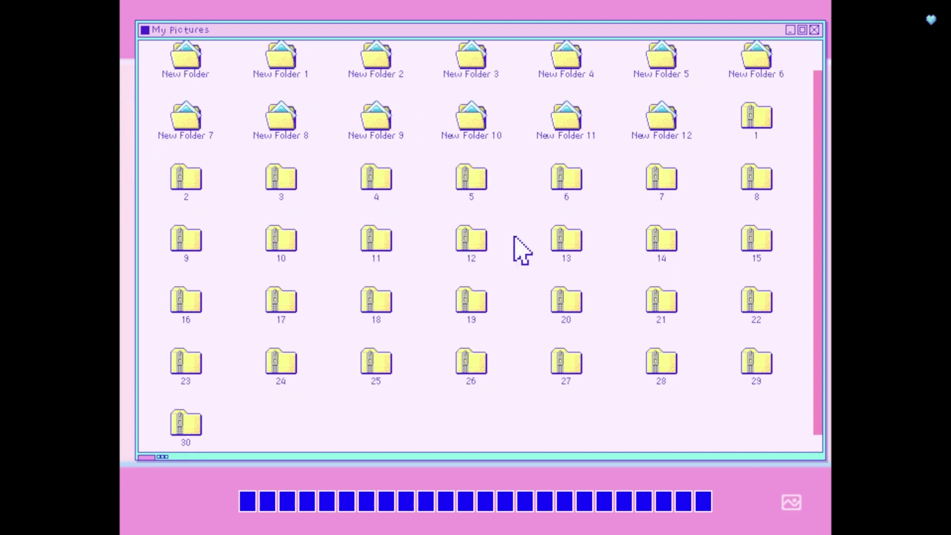
pyautogui.scroll(3, 523, 250)
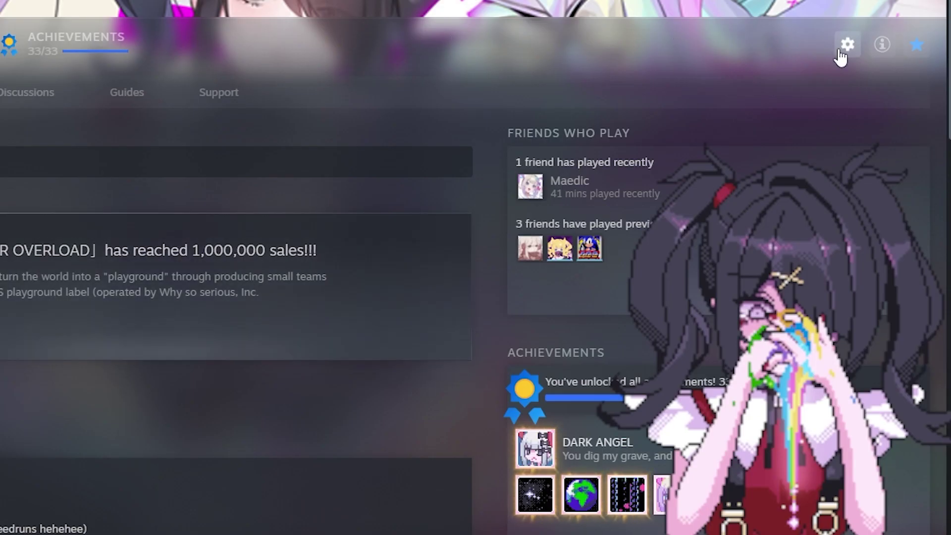
# Browse the game's local files from Steam and go into Windose_Data to find Settings.es3.
pyautogui.click(846, 46)
pyautogui.moveTo(766, 133)
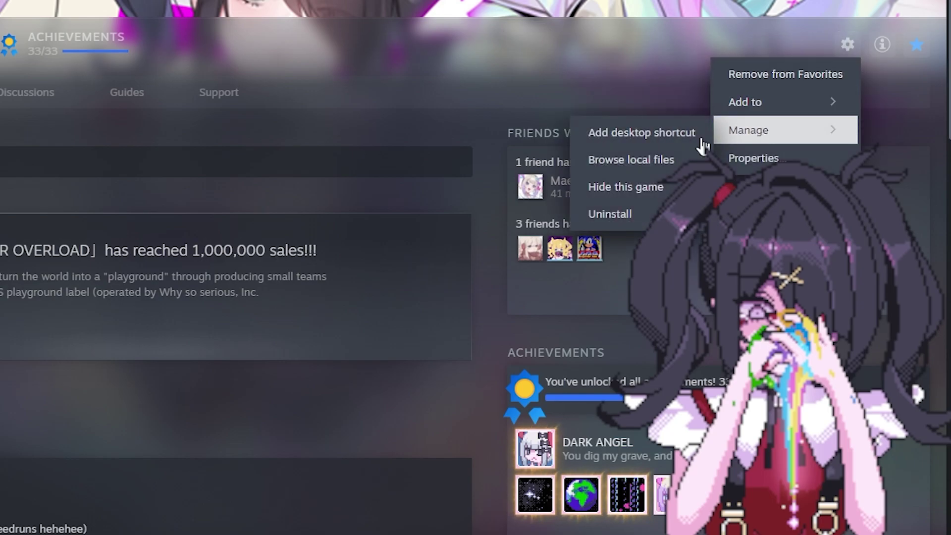
pyautogui.click(658, 160)
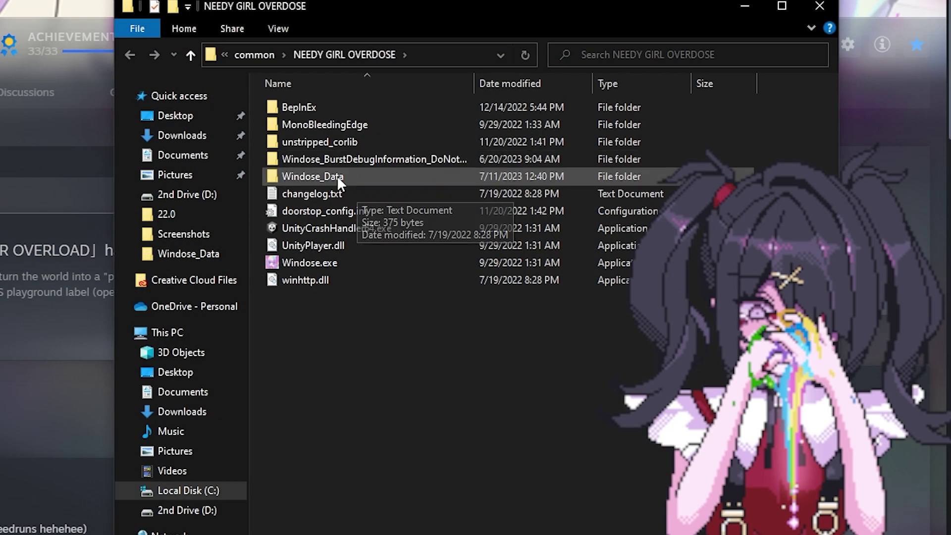
pyautogui.doubleClick(337, 175)
pyautogui.scroll(-13, 341, 154)
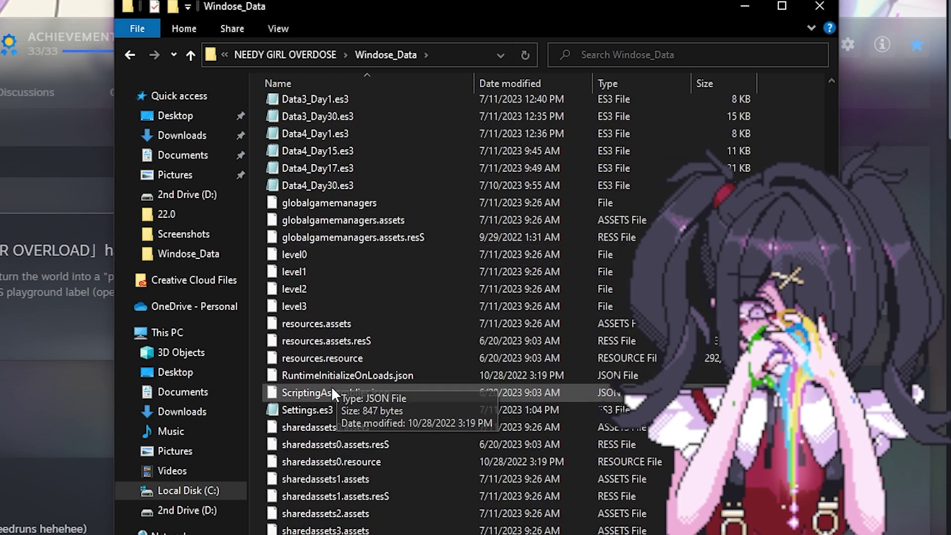
# Open Settings.es3 in Notepad and paste 1,2,…,30 into the empty UNLOCKEDZIP value list.
pyautogui.doubleClick(302, 411)
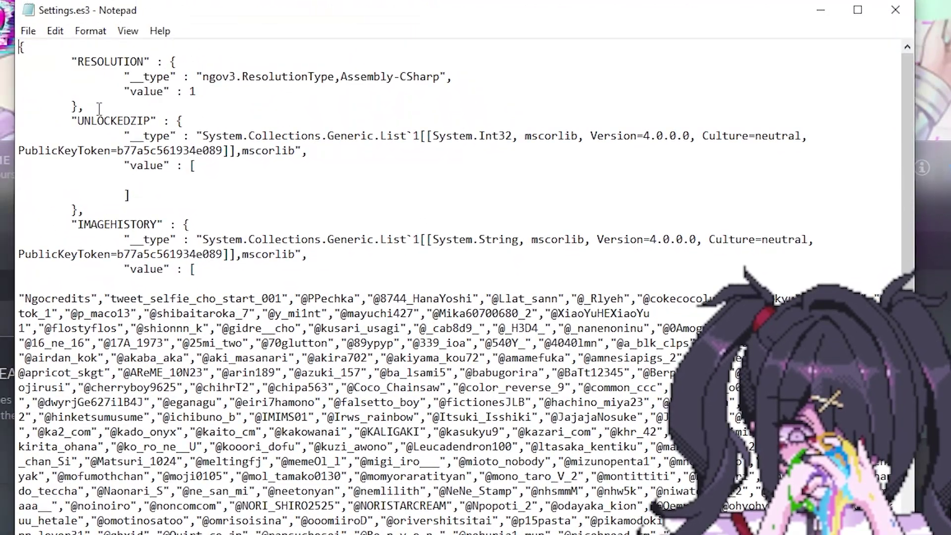
pyautogui.moveTo(57, 119); pyautogui.dragTo(184, 120)
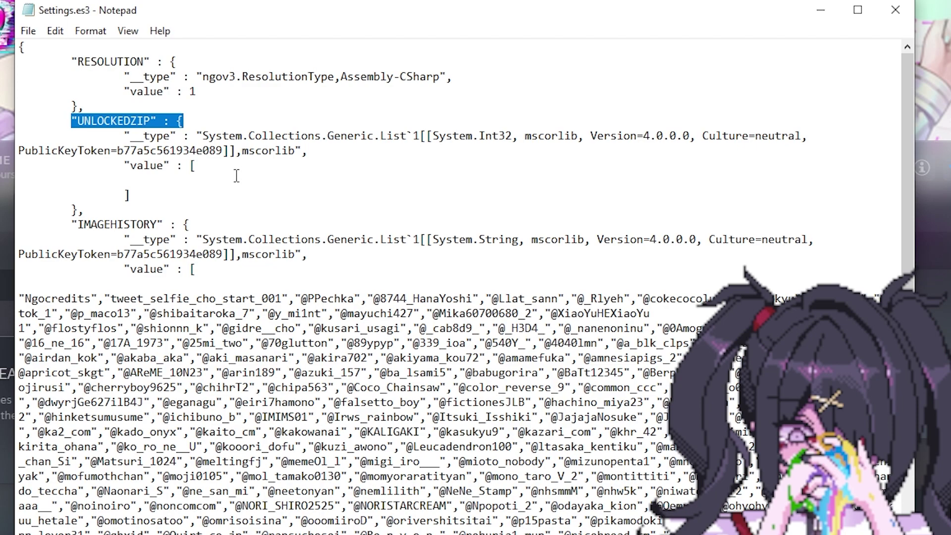
pyautogui.click(236, 180)
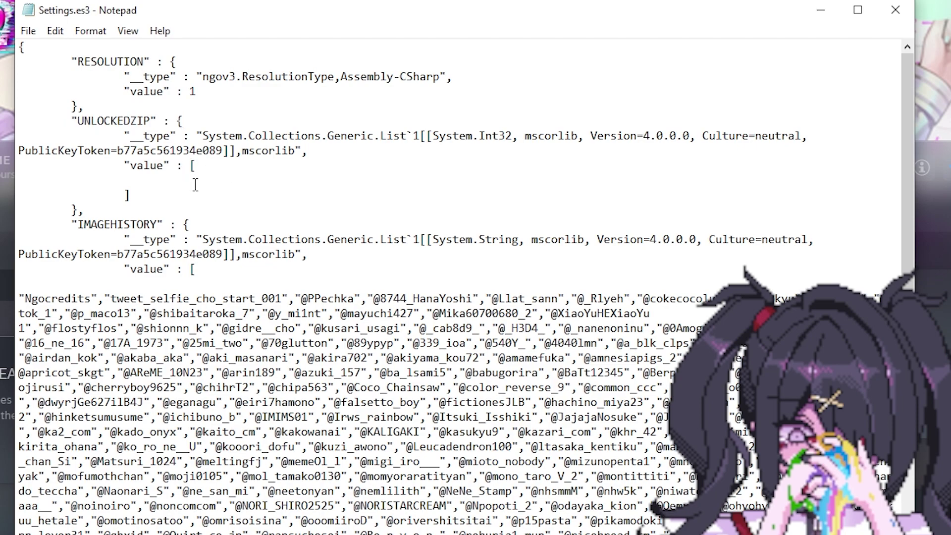
pyautogui.write('1,2,3,4,5,6,7,8,9,10,11,12,13,14,15,16,17,18,19,20,21,22,23,24,25,26,27,28,29,30')
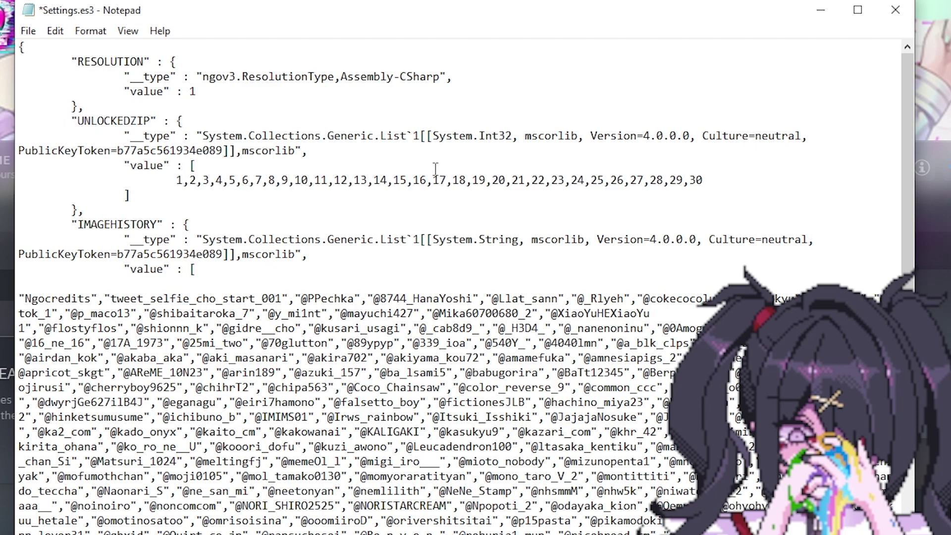
pyautogui.moveTo(262, 180); pyautogui.dragTo(281, 180)
pyautogui.moveTo(209, 180); pyautogui.dragTo(229, 180)
# Paste 1–30 into the empty ENDINGS list, then delete 26 through 30.
pyautogui.click(548, 174)
pyautogui.scroll(-8, 548, 174)
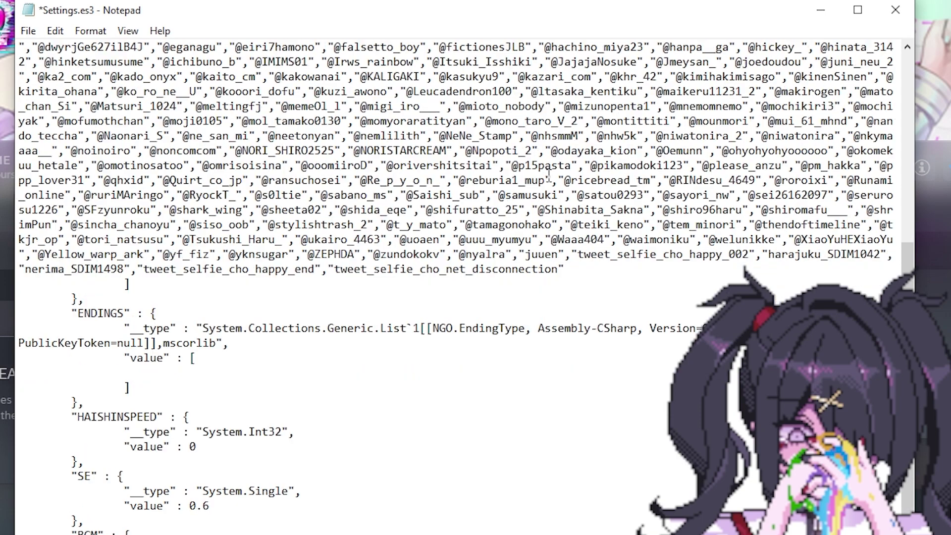
pyautogui.scroll(-1, 549, 174)
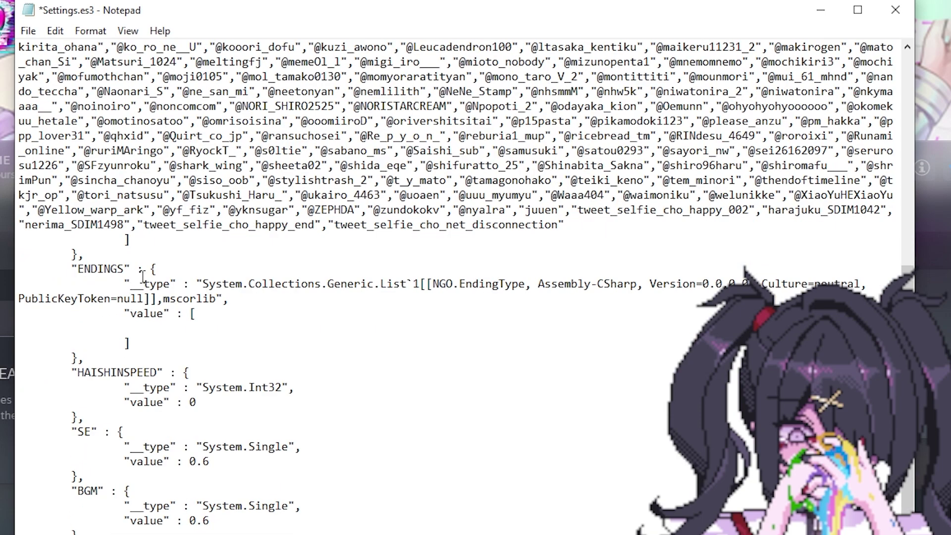
pyautogui.moveTo(126, 269); pyautogui.dragTo(86, 269)
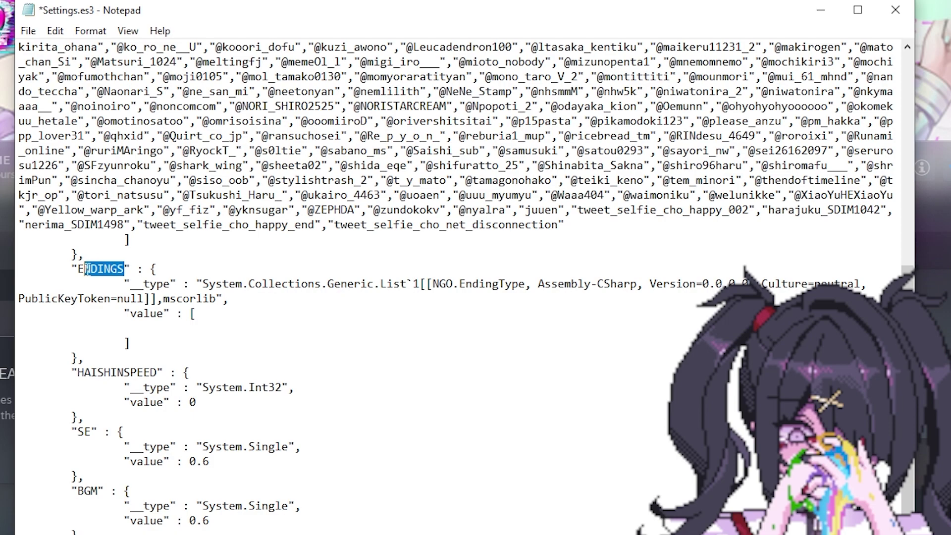
pyautogui.click(218, 326)
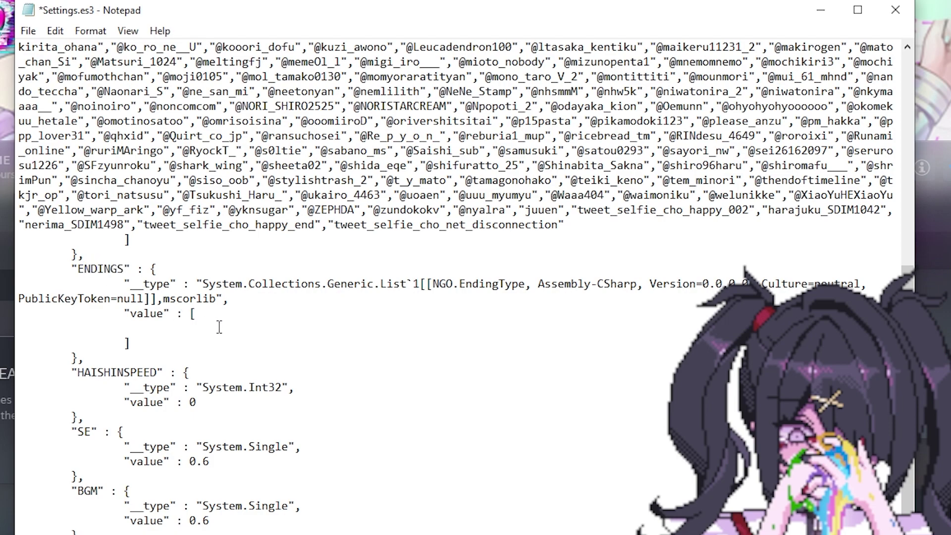
pyautogui.write('1,2,3,4,5,6,7,8,9,10,11,12,13,14,15,16,17,18,19,20,21,22,23,24,25,26,27,28,29,30')
pyautogui.moveTo(703, 328); pyautogui.dragTo(603, 328)
pyautogui.press('BackSpace')
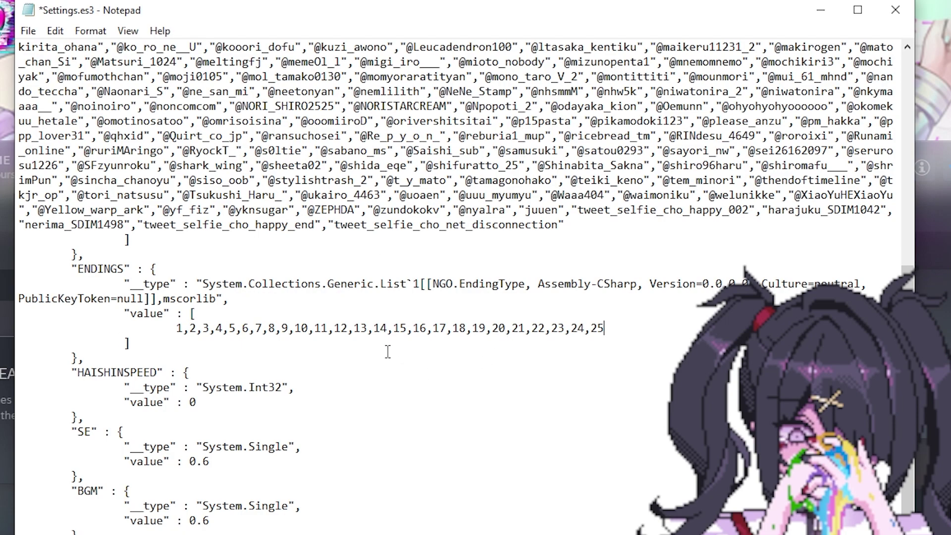
# Remove 14, 24–25, 2–3 and 19 from ENDINGS and save Settings.es3.
pyautogui.click(390, 336)
pyautogui.moveTo(388, 336); pyautogui.dragTo(366, 335)
pyautogui.press('BackSpace')
pyautogui.press('End')
pyautogui.press('BackSpace')
pyautogui.press('BackSpace')
pyautogui.press('BackSpace')
pyautogui.press('BackSpace')
pyautogui.press('BackSpace')
pyautogui.press('BackSpace')
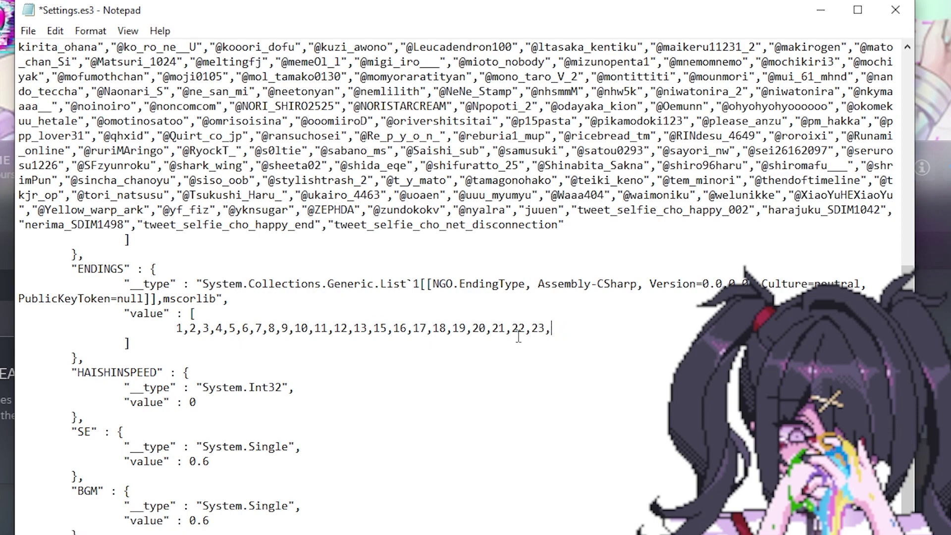
pyautogui.moveTo(213, 331); pyautogui.dragTo(183, 331)
pyautogui.press('BackSpace')
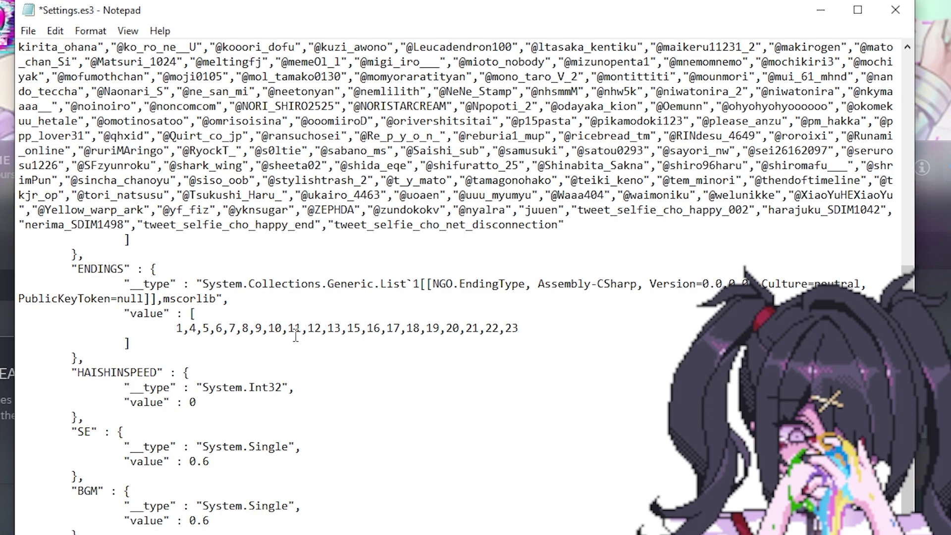
pyautogui.click(435, 331)
pyautogui.press('BackSpace')
pyautogui.press('BackSpace')
pyautogui.press('BackSpace')
pyautogui.click(32, 36)
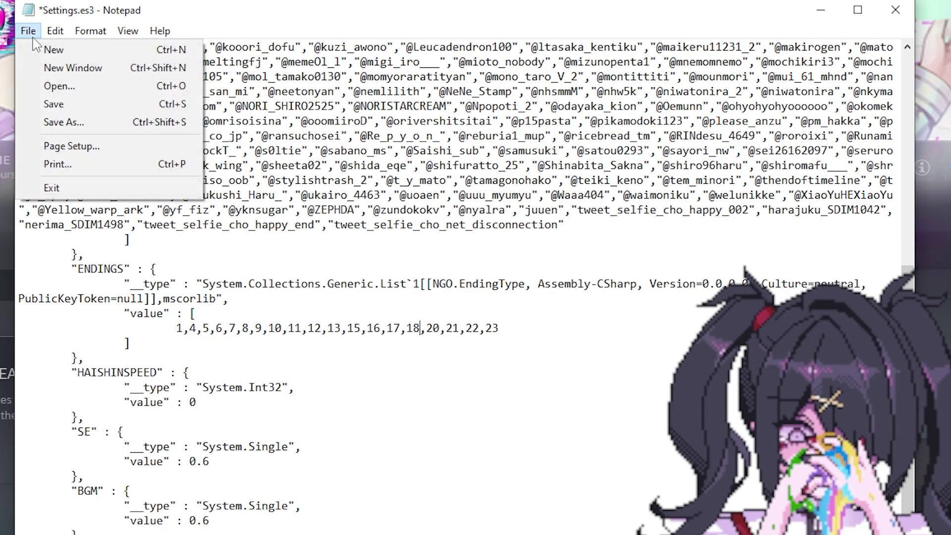
pyautogui.click(94, 102)
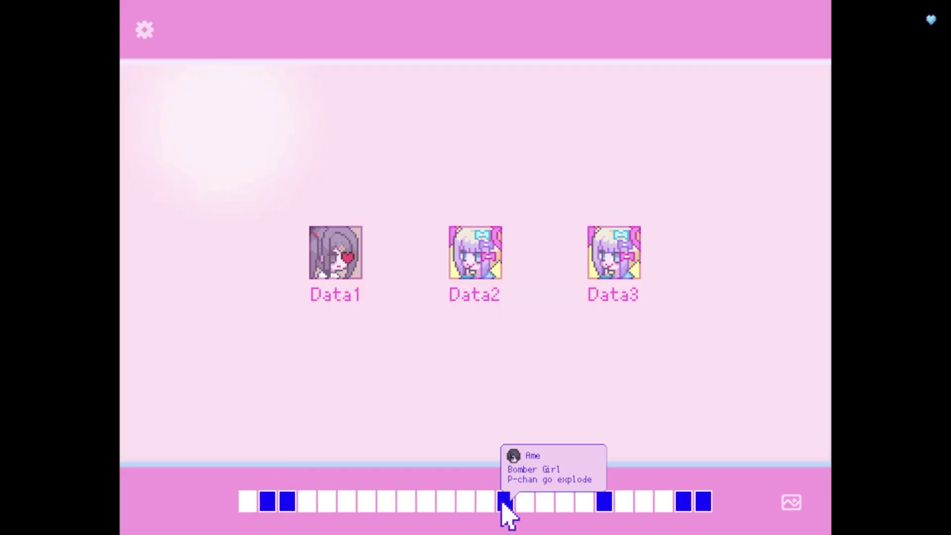
# Check the restored ending squares on the data screen, then open My Pictures.
pyautogui.moveTo(601, 505)
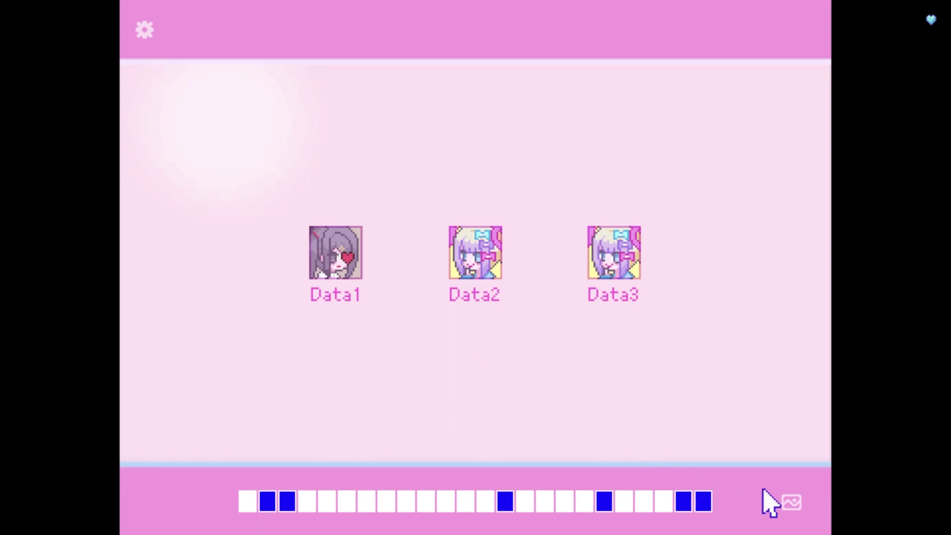
pyautogui.click(795, 502)
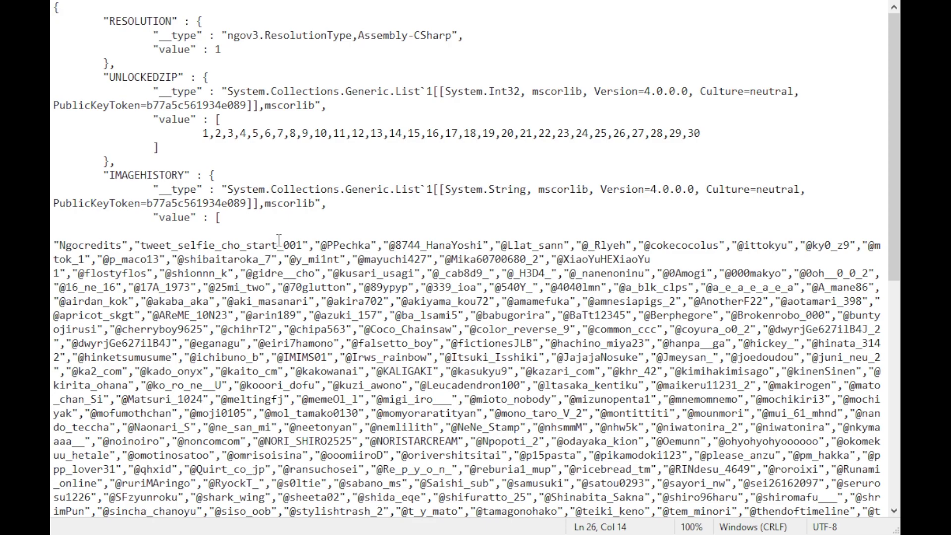
# Select the 1–25 numbers in the ENDINGS value list and delete them.
pyautogui.scroll(-6, 333, 220)
pyautogui.scroll(-1, 344, 217)
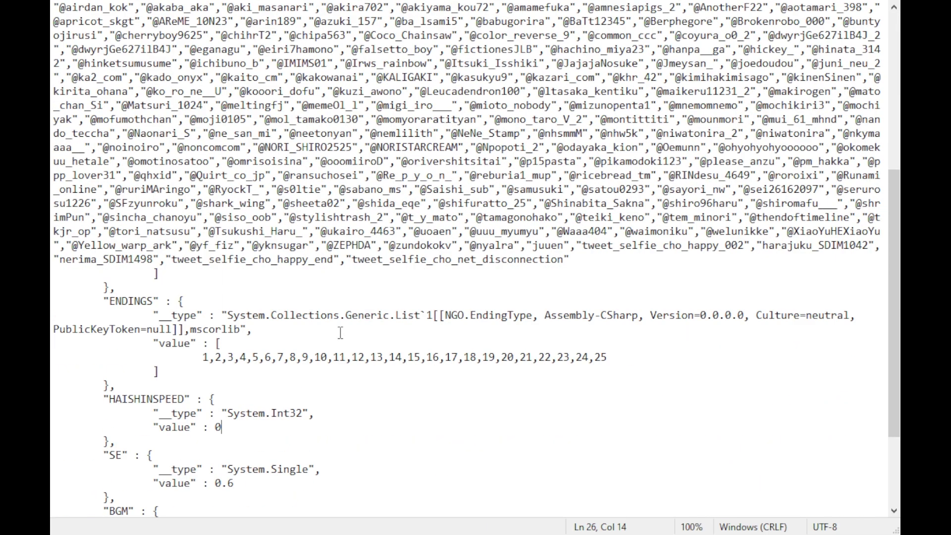
pyautogui.moveTo(638, 363); pyautogui.dragTo(212, 370)
pyautogui.press('Delete')
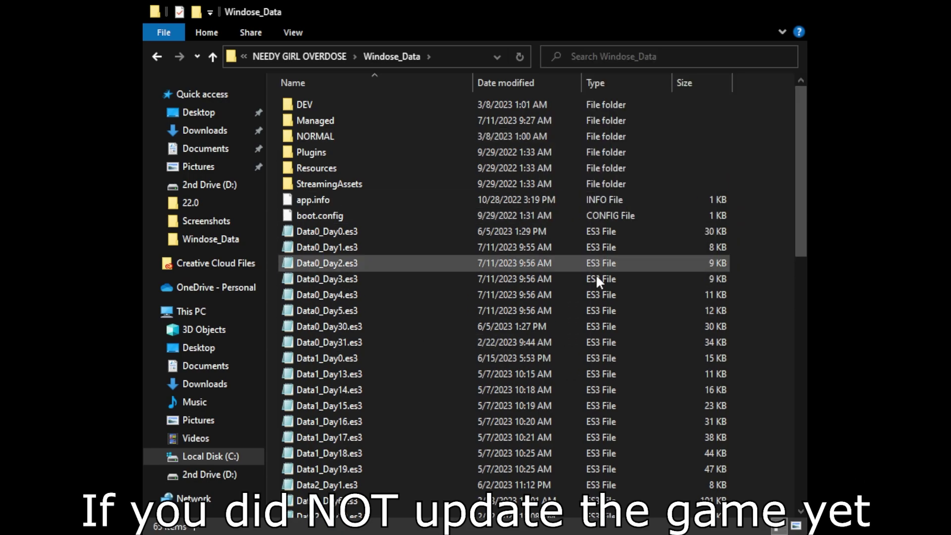
# Search Windose_Data for '.es3' and box-select all the matching files.
pyautogui.click(678, 56)
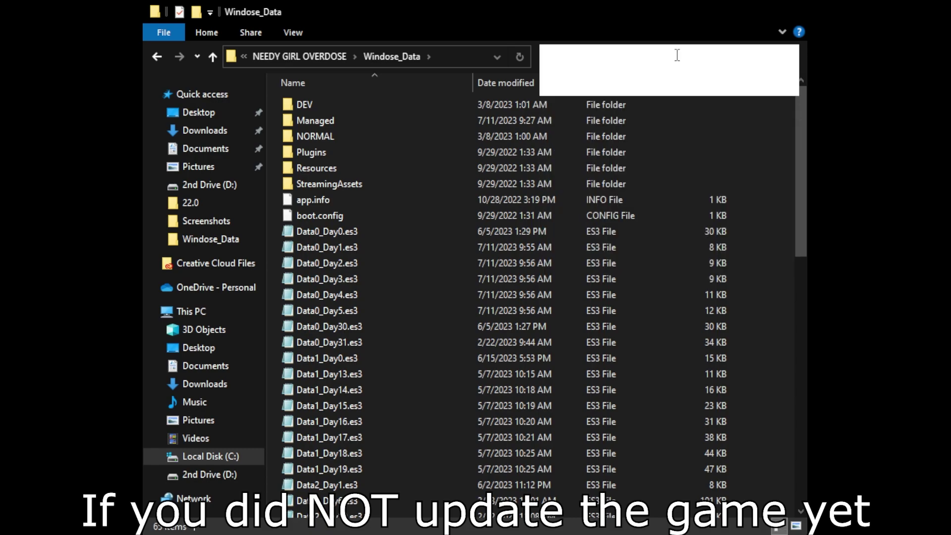
pyautogui.write('.es3')
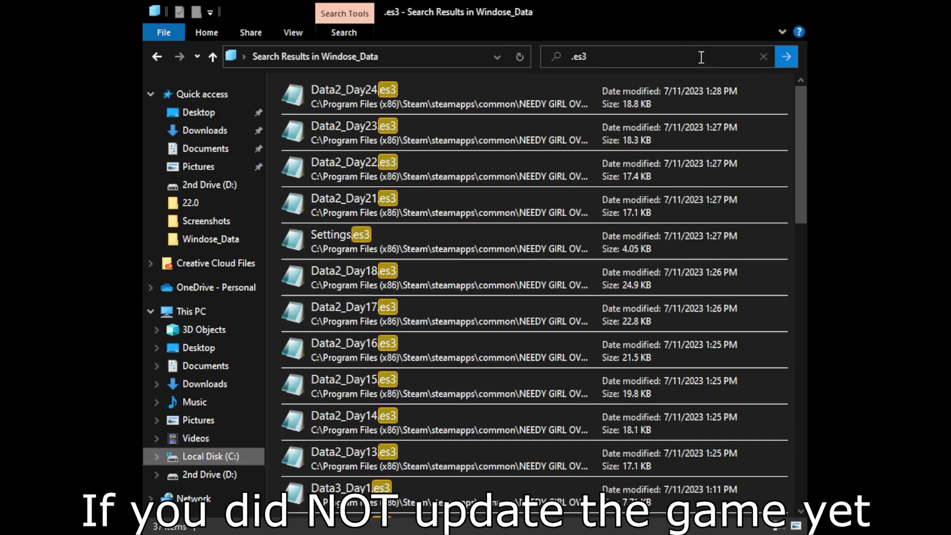
pyautogui.moveTo(271, 89); pyautogui.dragTo(549, 498)
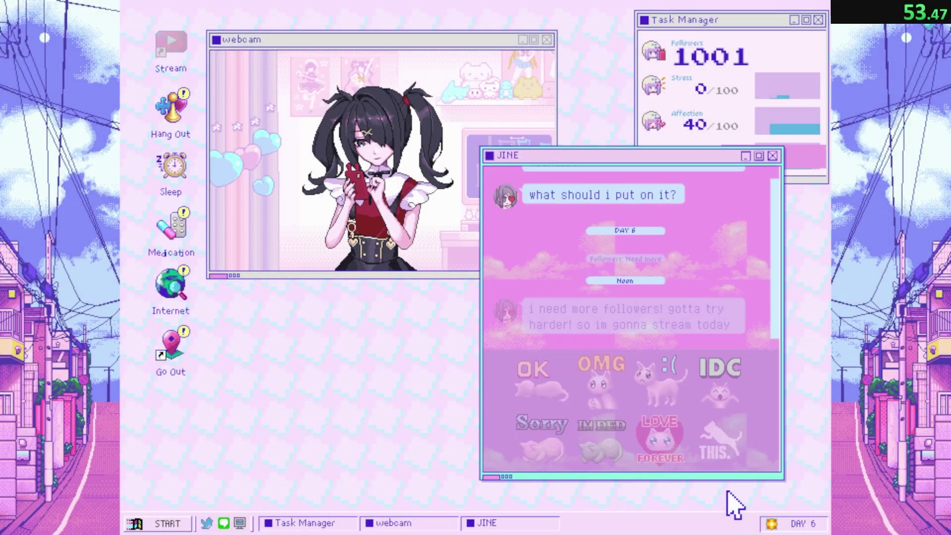
# Choose Sleep Until Tomorrow and confirm it with OK.
pyautogui.click(170, 154)
pyautogui.click(533, 268)
pyautogui.click(431, 322)
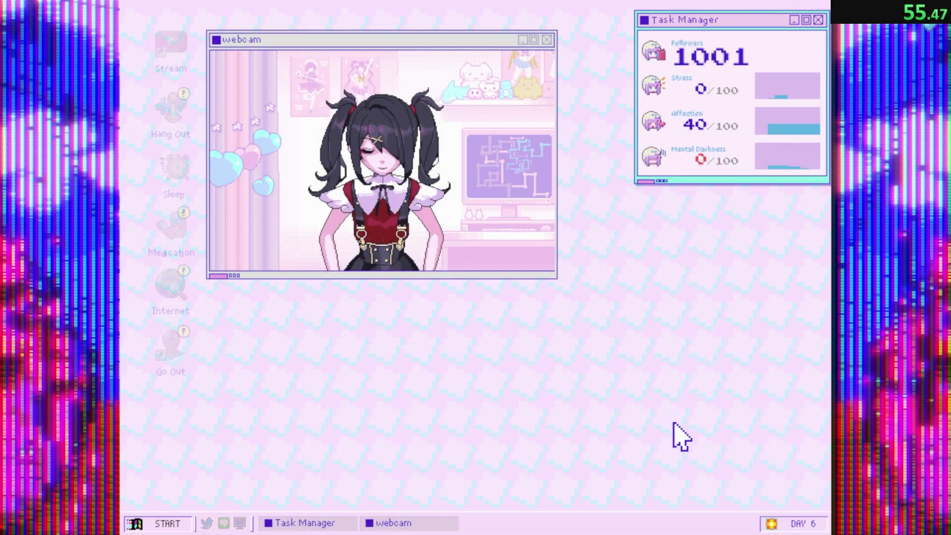